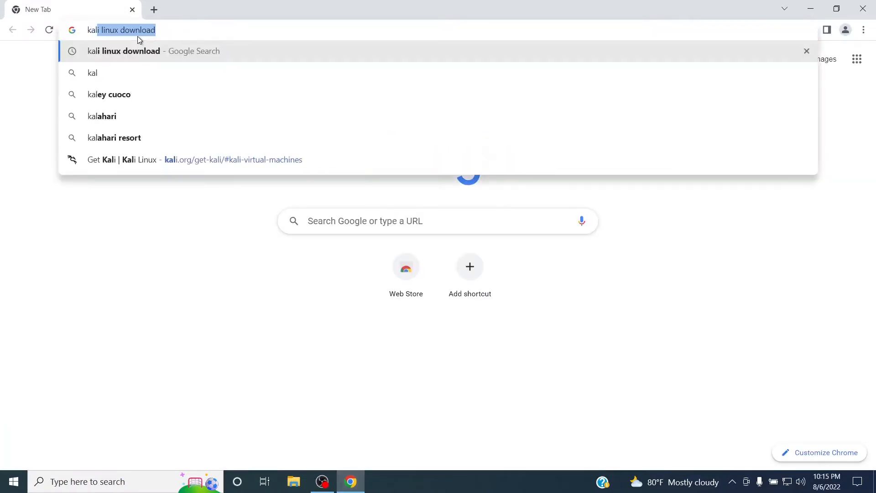
Step: Search the web for "kali linux download" and download the 64-bit VirtualBox image from the Get Kali virtual machines section
{"action": "key", "text": "Return"}
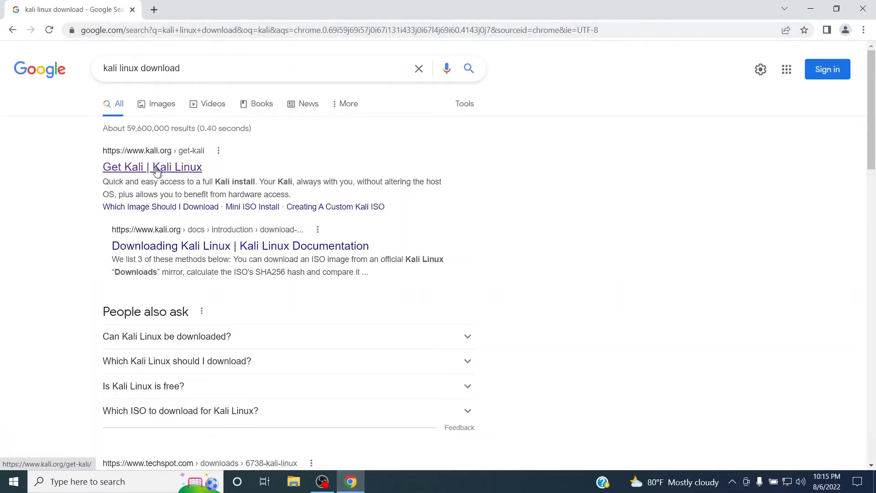
{"action": "left_click", "coordinate": [160, 168]}
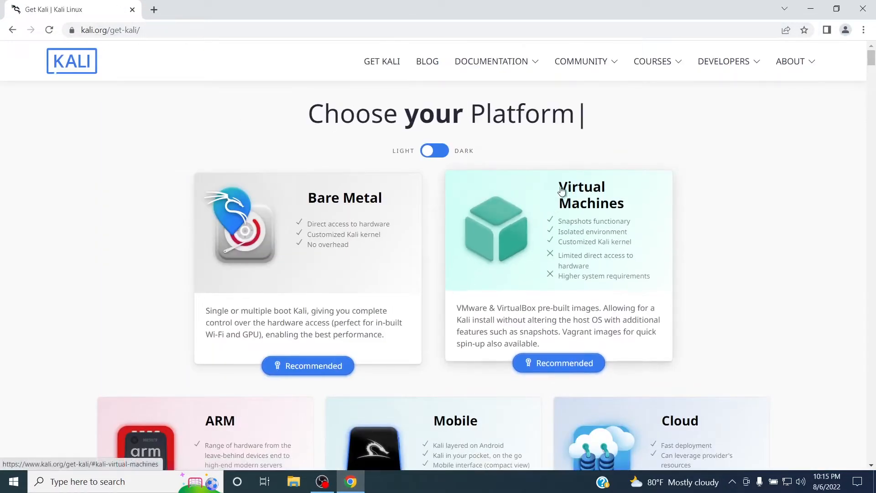
{"action": "left_click", "coordinate": [566, 361]}
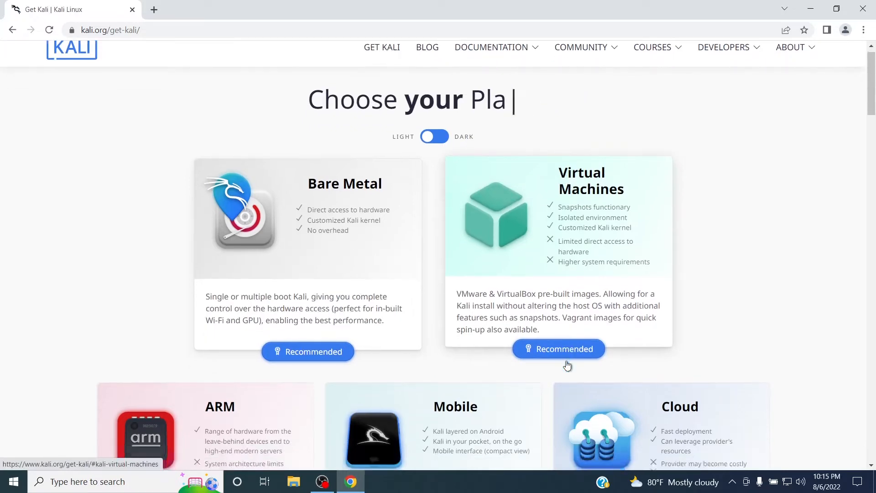
{"action": "scroll", "coordinate": [567, 366], "scroll_direction": "down", "scroll_amount": 3}
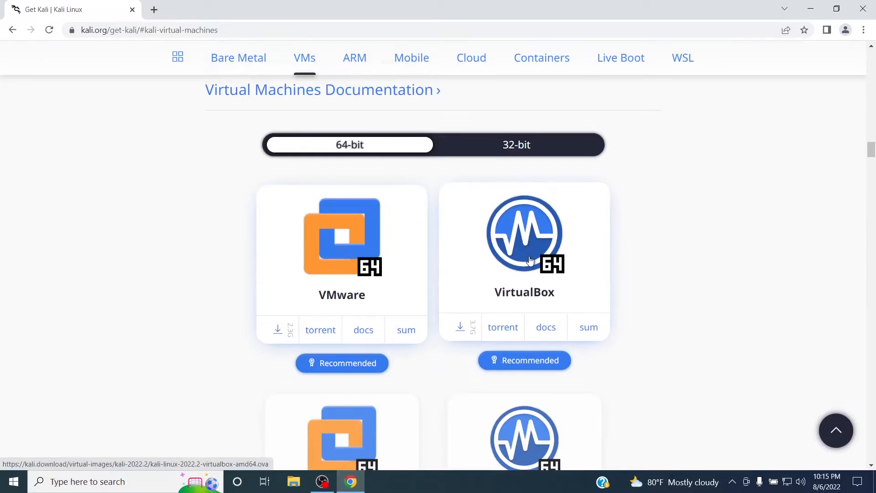
{"action": "left_click", "coordinate": [458, 329]}
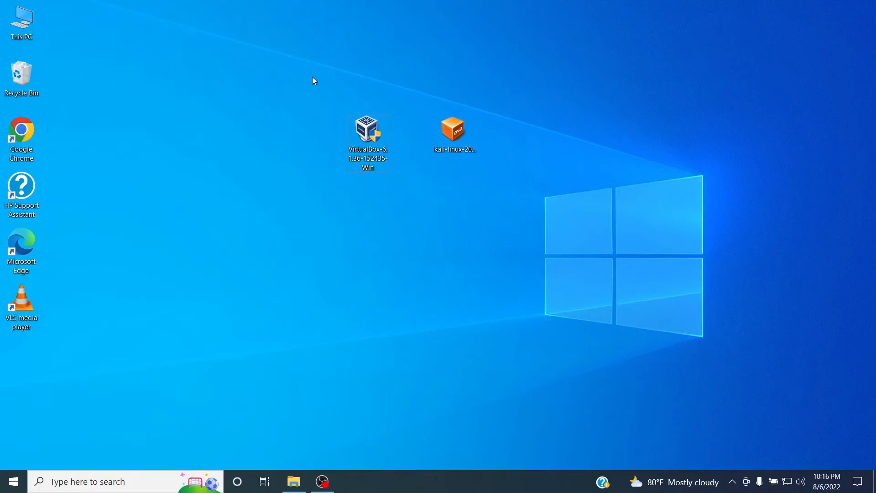
Step: Run the VirtualBox-6.1.36-152435-Win installer from the desktop as administrator
{"action": "left_click_drag", "start_coordinate": [315, 81], "coordinate": [564, 241]}
{"action": "left_click", "coordinate": [382, 232]}
{"action": "right_click", "coordinate": [360, 128]}
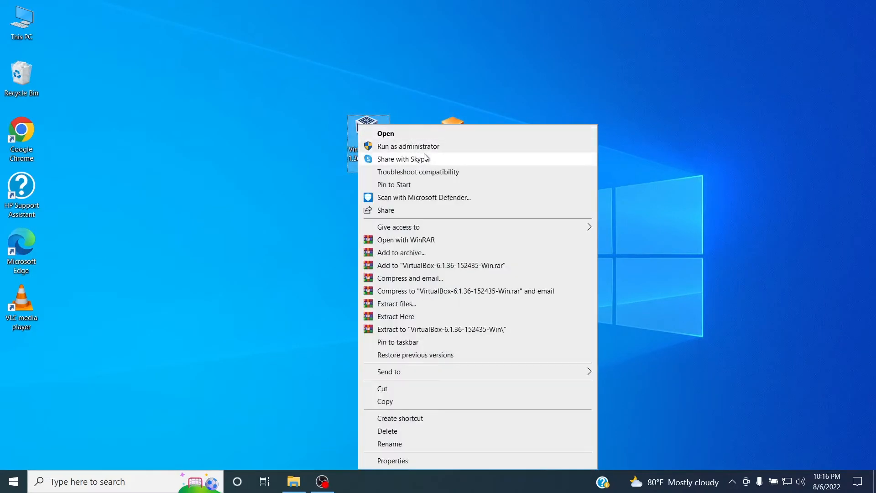
{"action": "left_click", "coordinate": [434, 146]}
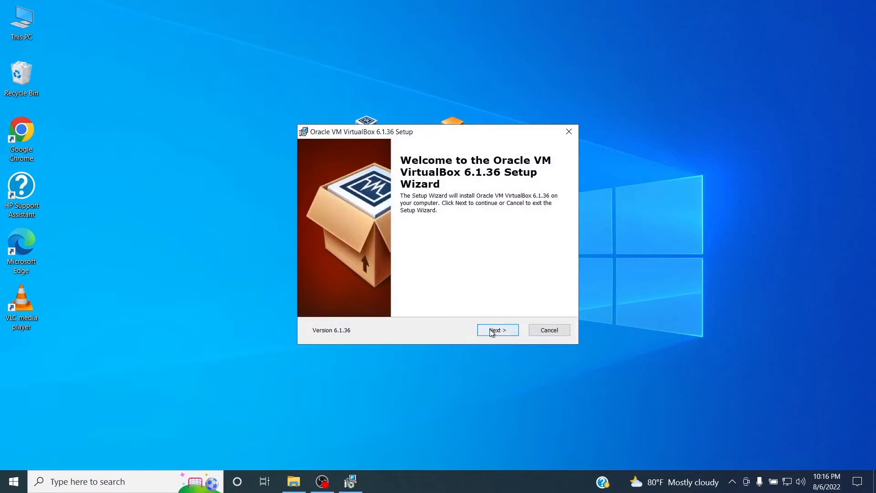
Step: Install Oracle VM VirtualBox 6.1.36 with the default features and shortcuts, accepting the network interface reset, and launch it on finishing
{"action": "left_click", "coordinate": [491, 331]}
{"action": "left_click", "coordinate": [494, 331]}
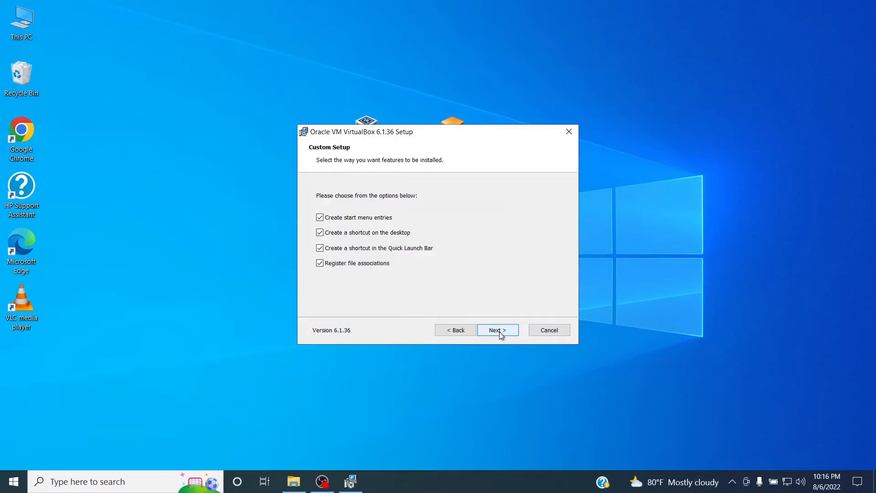
{"action": "left_click", "coordinate": [501, 333]}
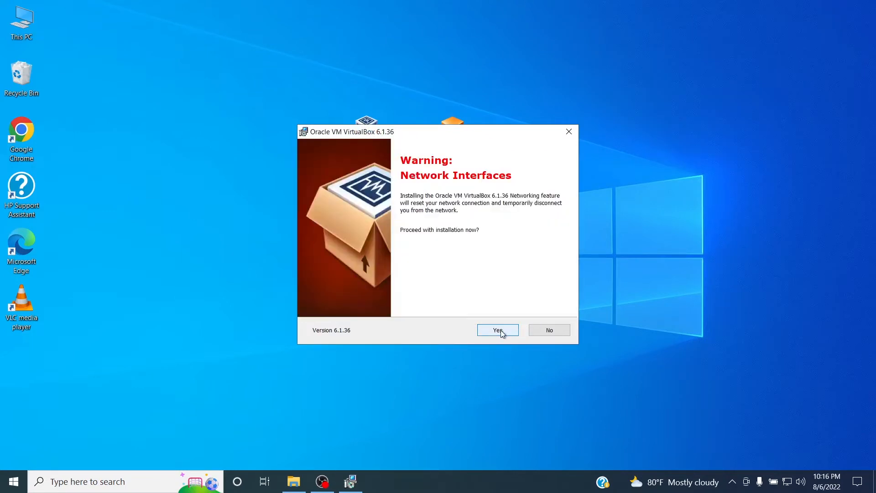
{"action": "left_click", "coordinate": [501, 334]}
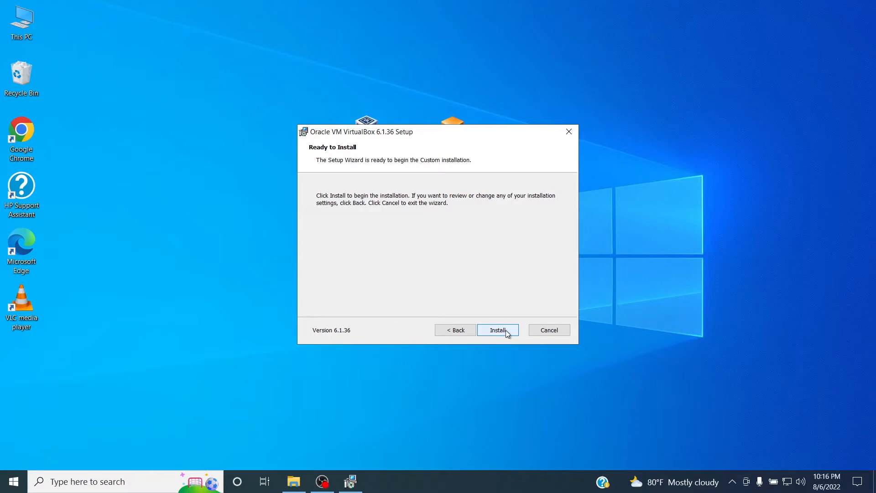
{"action": "left_click", "coordinate": [508, 331]}
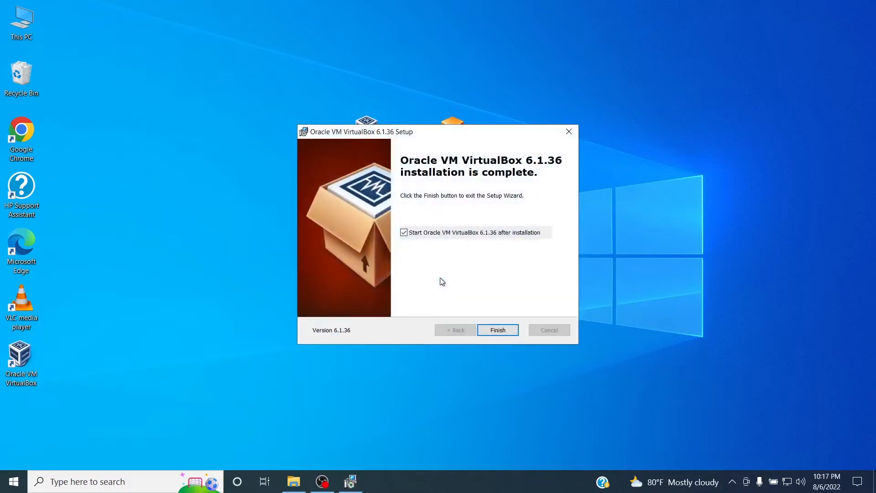
{"action": "left_click", "coordinate": [498, 329]}
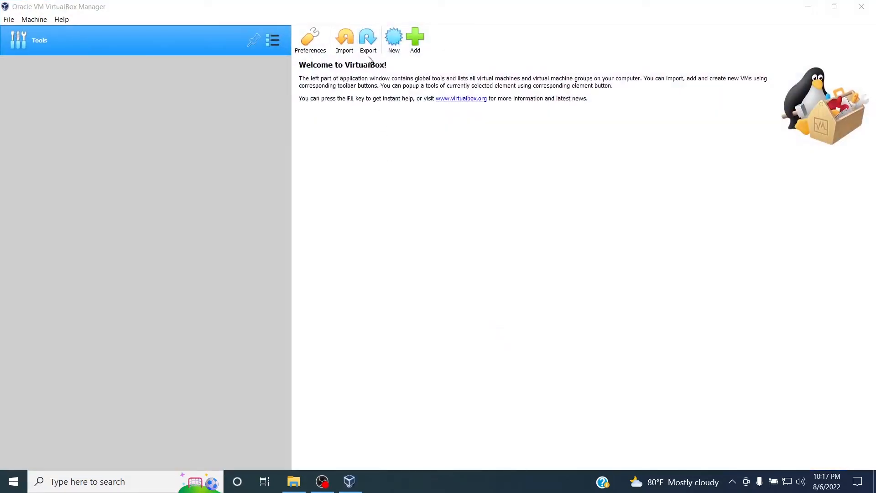
Step: Choose kali-linux-2022.2-virtualbox-amd64 from the Desktop as the appliance to import and proceed to its settings
{"action": "left_click", "coordinate": [346, 46]}
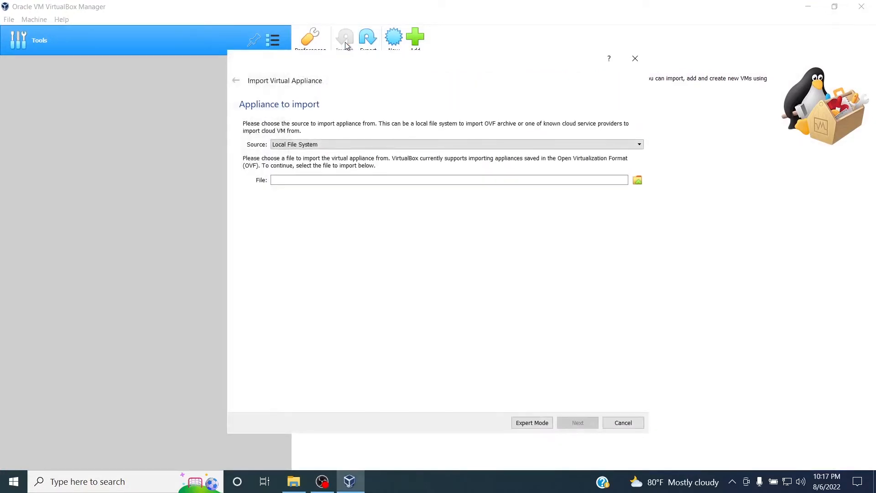
{"action": "left_click", "coordinate": [638, 180]}
{"action": "left_click", "coordinate": [284, 138]}
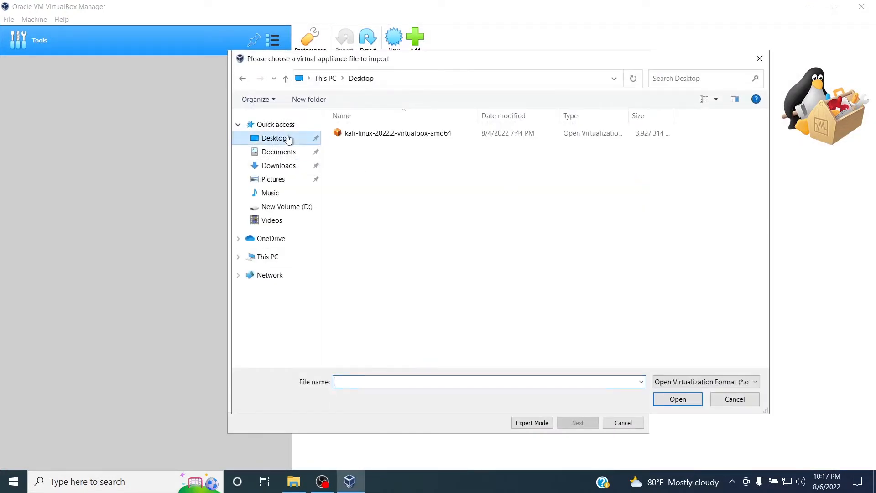
{"action": "left_click", "coordinate": [392, 135]}
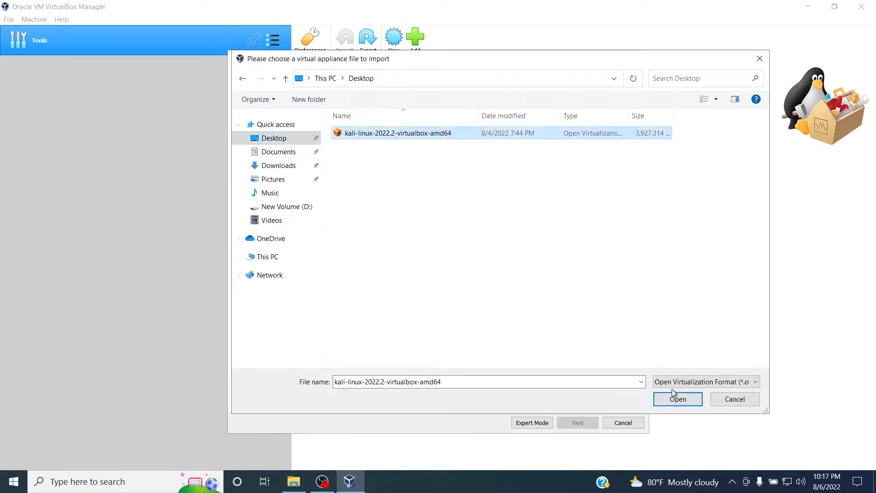
{"action": "left_click", "coordinate": [678, 399]}
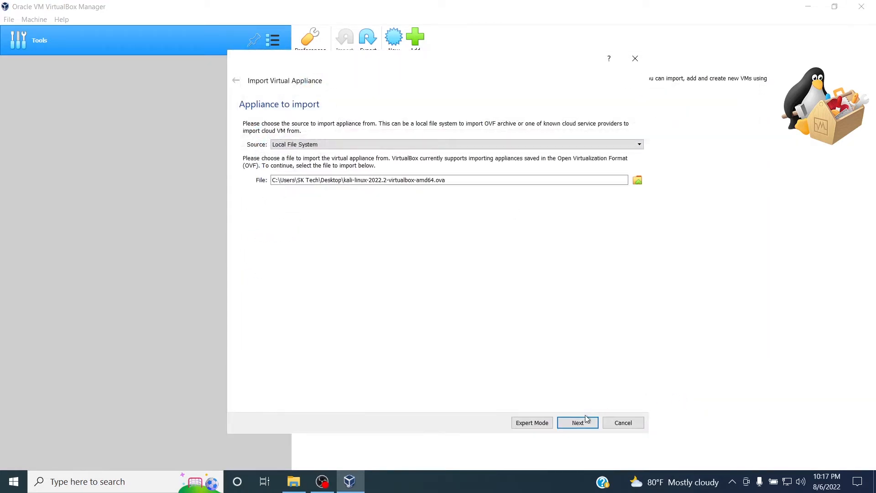
{"action": "left_click", "coordinate": [578, 423]}
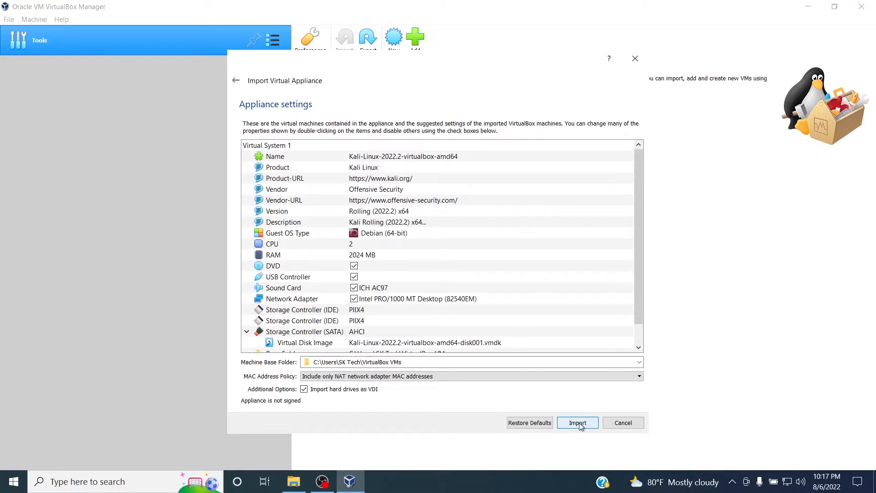
Step: Review the appliance settings from the product and name entries down to the CPU entry
{"action": "left_click", "coordinate": [383, 171]}
{"action": "key", "text": "Up"}
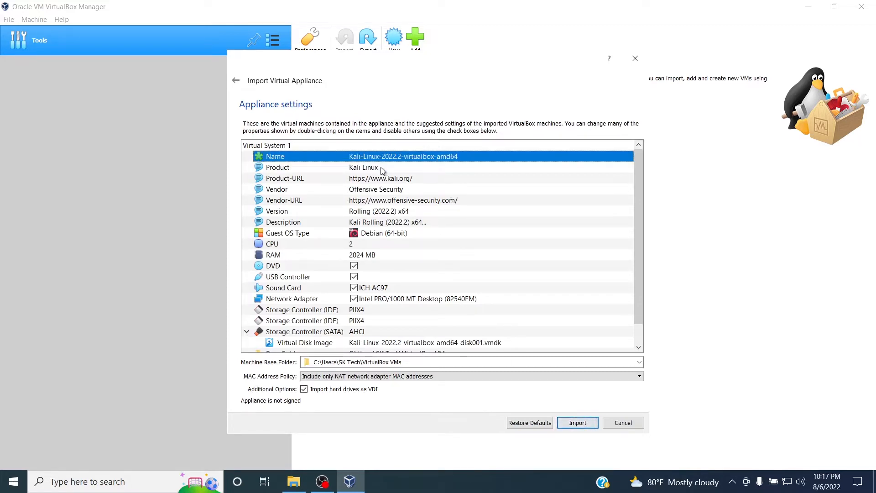
{"action": "key", "text": "Down"}
{"action": "key", "text": "Down"}
{"action": "key", "text": "Down"}
{"action": "key", "text": "Down"}
{"action": "key", "text": "Down"}
{"action": "key", "text": "Down"}
{"action": "key", "text": "Down"}
{"action": "key", "text": "Down"}
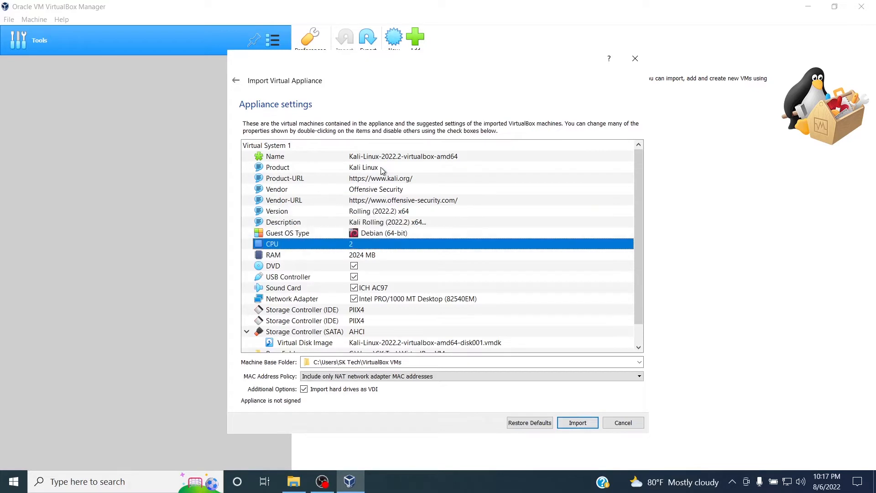
Step: Set the appliance's CPU count to 4 and its RAM to 6000 MB
{"action": "double_click", "coordinate": [357, 245]}
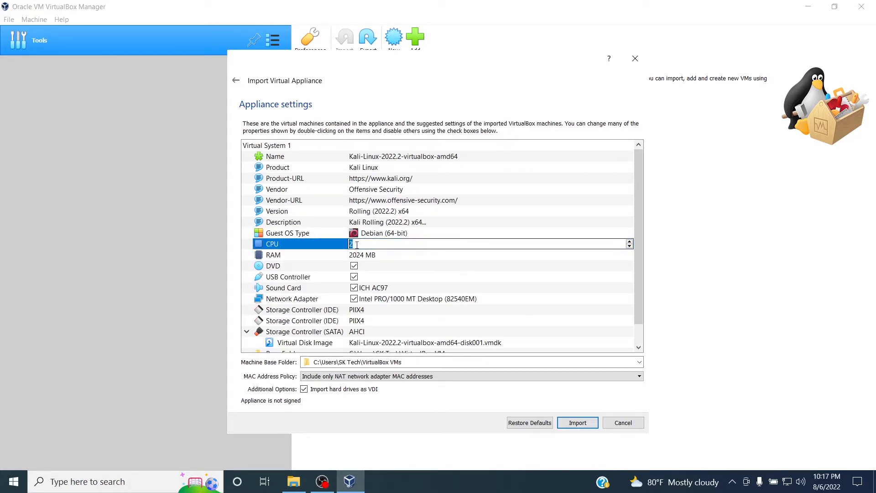
{"action": "type", "text": "4"}
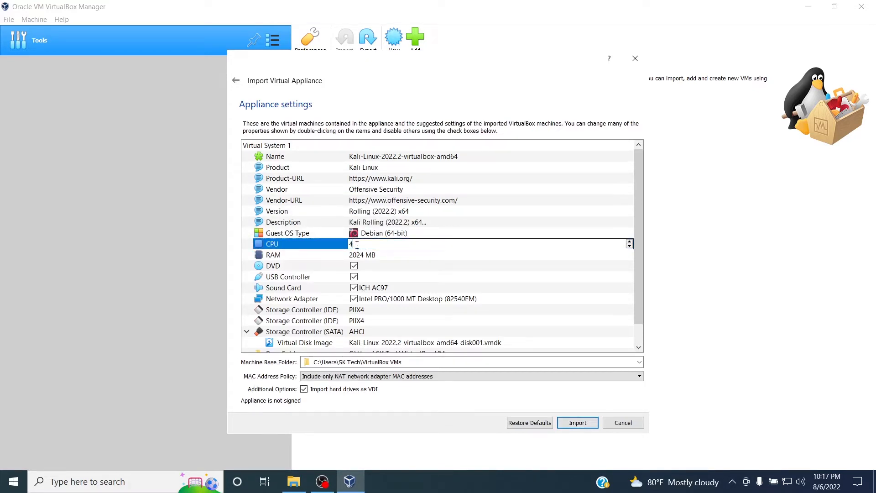
{"action": "left_click", "coordinate": [389, 256]}
{"action": "double_click", "coordinate": [389, 257]}
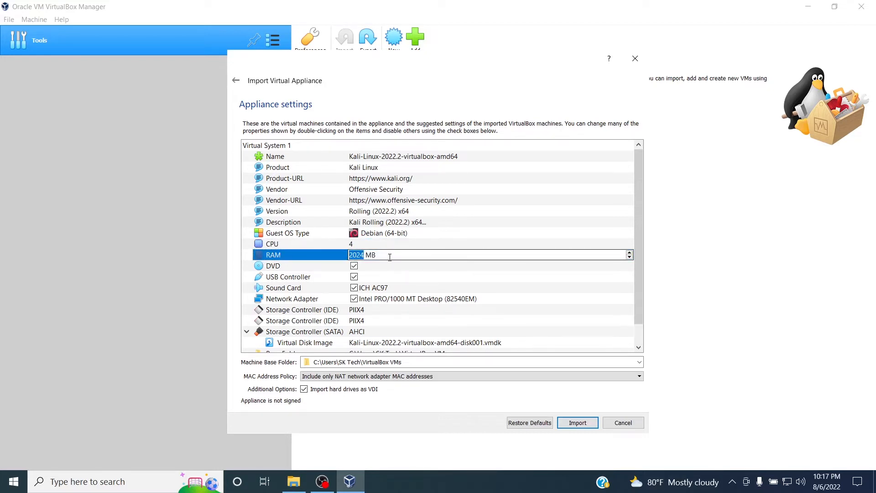
{"action": "type", "text": "6000"}
{"action": "left_click", "coordinate": [414, 246]}
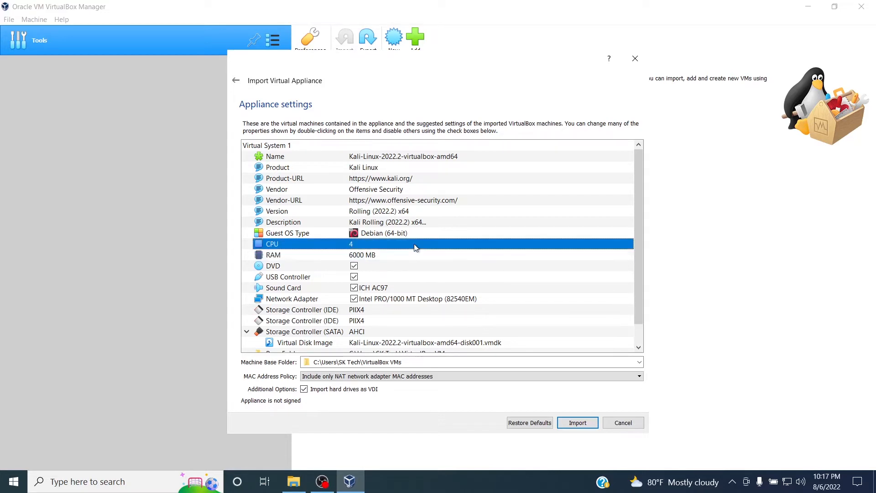
Step: Review the remaining appliance settings from RAM through the storage controllers to the primary group
{"action": "left_click", "coordinate": [383, 254]}
{"action": "key", "text": "Down"}
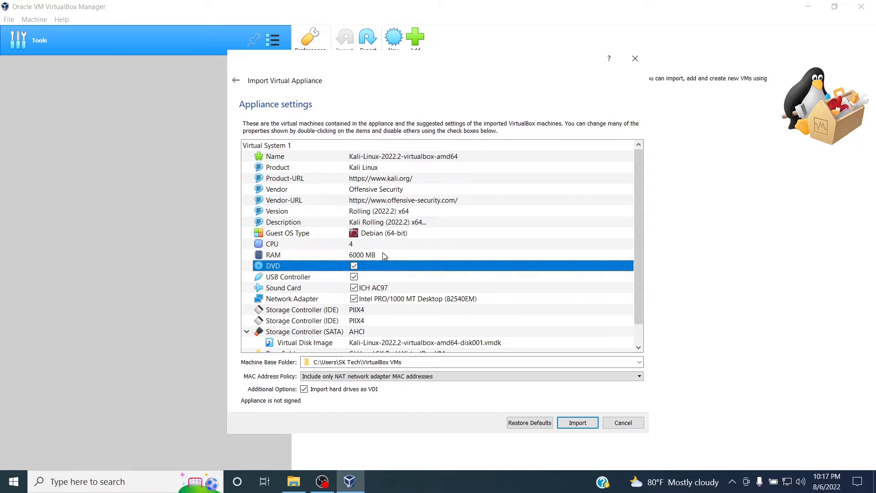
{"action": "key", "text": "Down"}
{"action": "key", "text": "Down"}
{"action": "key", "text": "Down"}
{"action": "key", "text": "Down"}
{"action": "key", "text": "Down"}
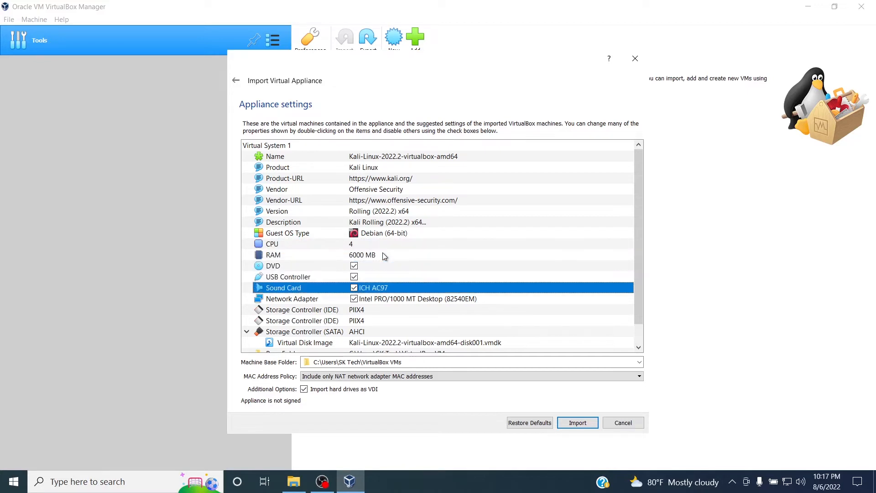
{"action": "key", "text": "Down"}
{"action": "key", "text": "Down"}
{"action": "key", "text": "Down"}
{"action": "key", "text": "Down"}
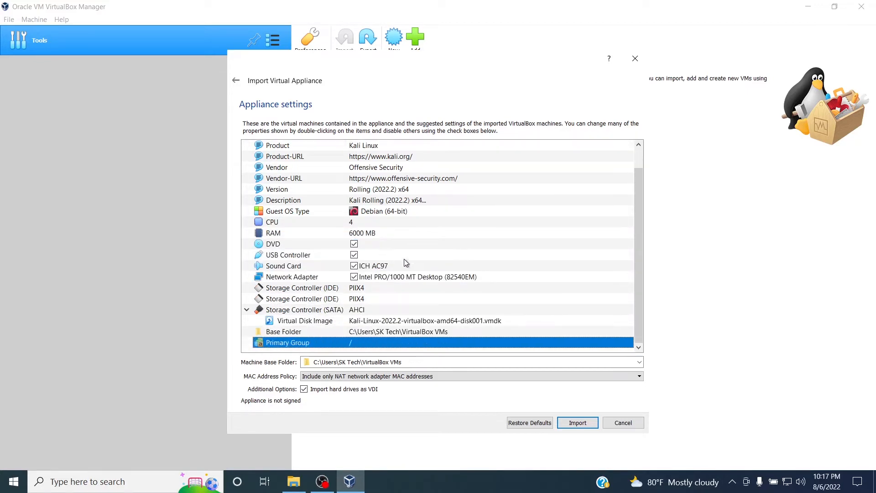
Step: Import the Kali Linux appliance and agree to its software license
{"action": "left_click", "coordinate": [579, 425]}
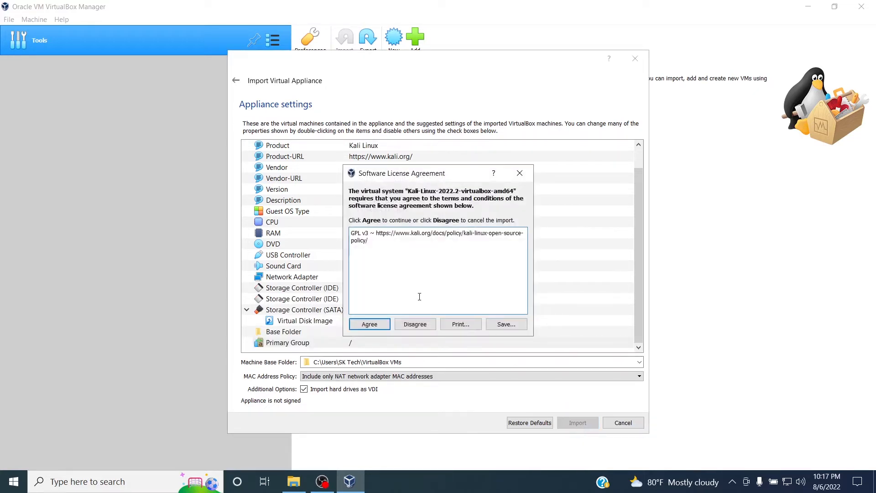
{"action": "left_click", "coordinate": [369, 325]}
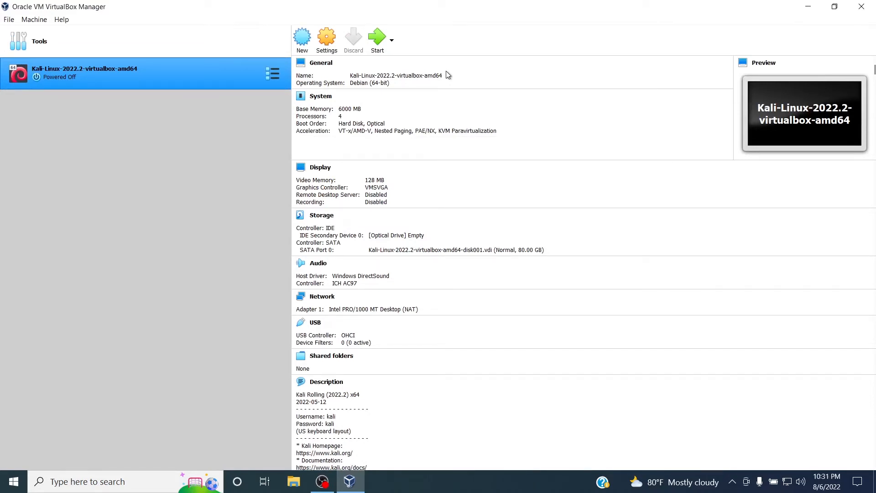
Step: Start the Kali virtual machine, maximize its window, boot Kali GNU/Linux and dismiss the keyboard capture and mouse integration notices
{"action": "left_click", "coordinate": [377, 40]}
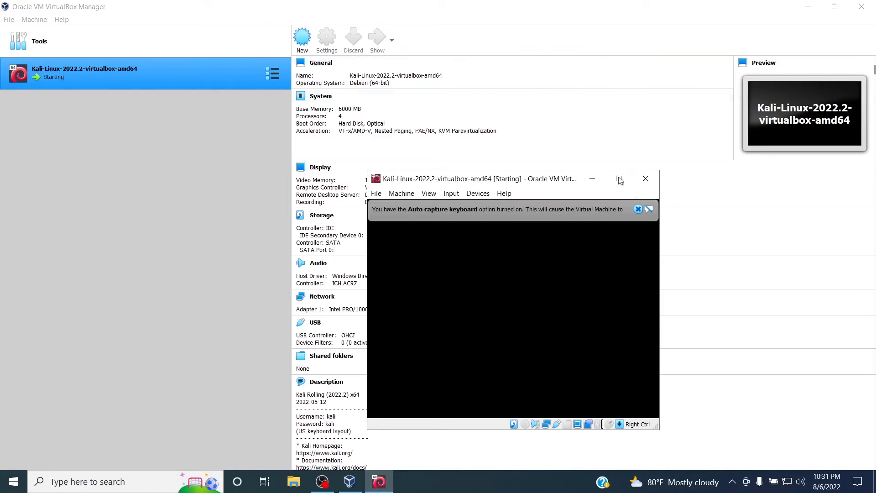
{"action": "left_click", "coordinate": [637, 209]}
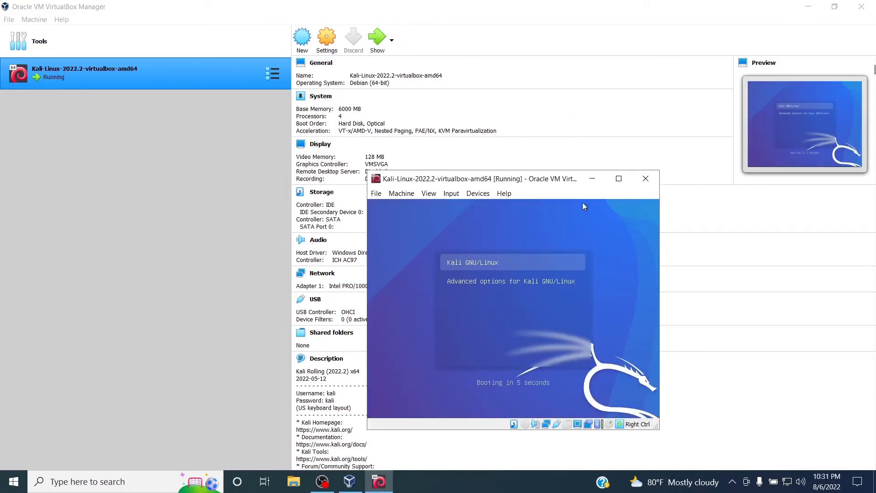
{"action": "left_click", "coordinate": [614, 180]}
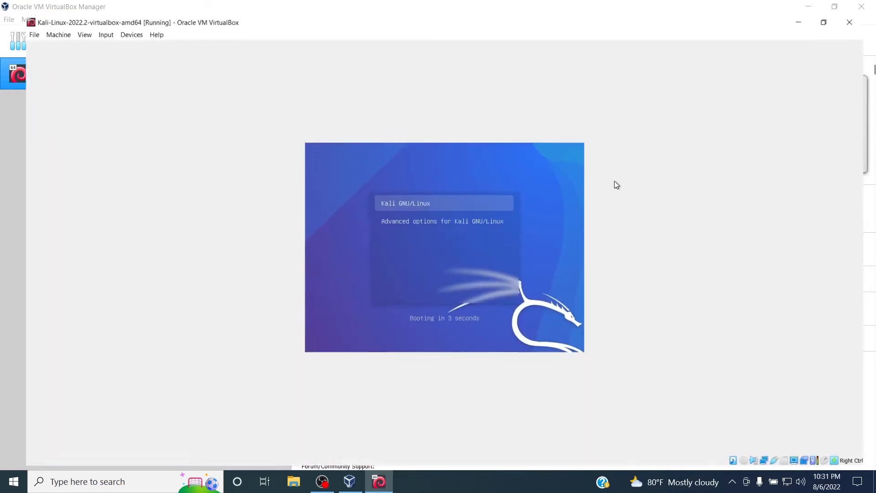
{"action": "key", "text": "Return"}
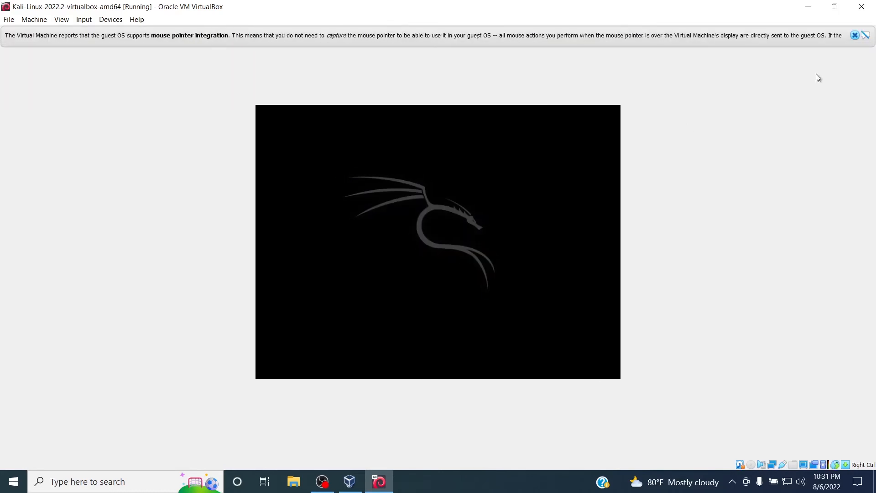
{"action": "left_click", "coordinate": [855, 35]}
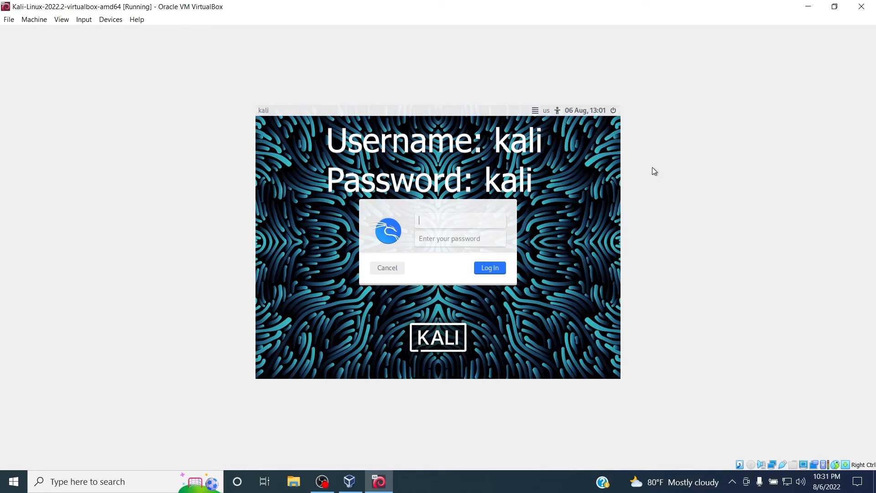
Step: Log in to Kali Linux with the username kali and the account password
{"action": "type", "text": "kali"}
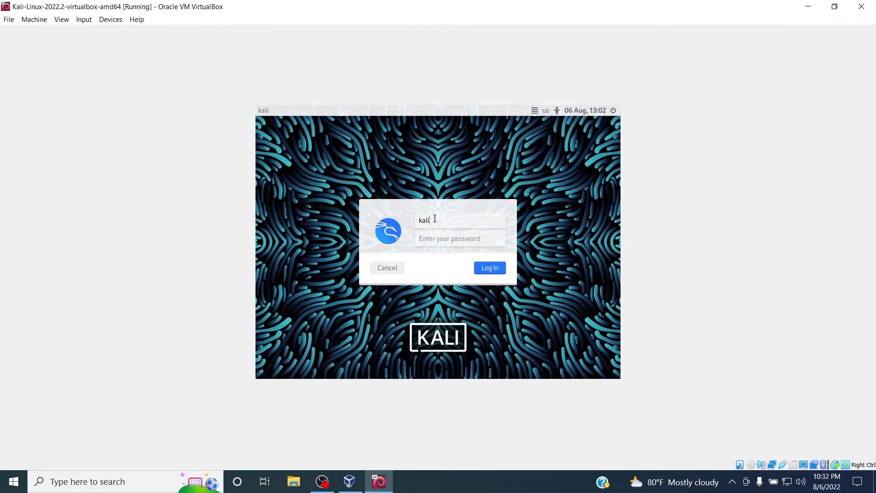
{"action": "left_click", "coordinate": [440, 238]}
{"action": "type", "text": "kali"}
{"action": "left_click", "coordinate": [495, 271]}
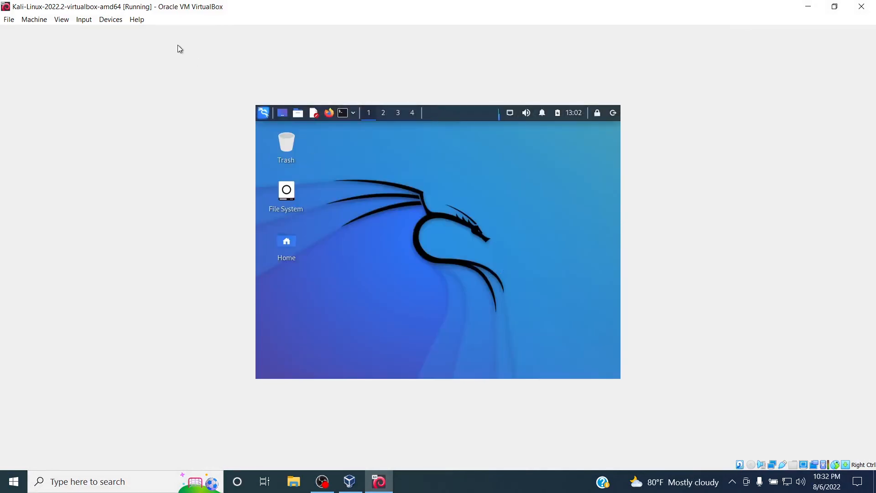
Step: Switch the Kali virtual machine window to full-screen mode and accept the information notice
{"action": "left_click", "coordinate": [62, 20]}
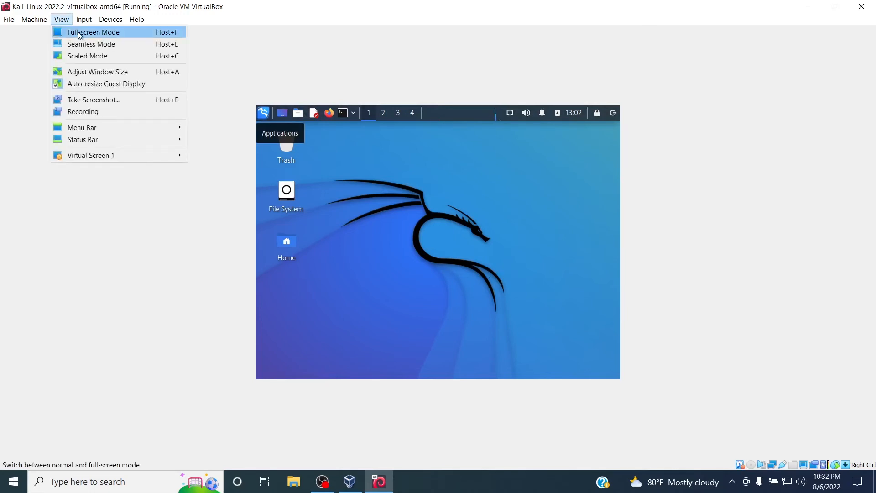
{"action": "left_click", "coordinate": [78, 32]}
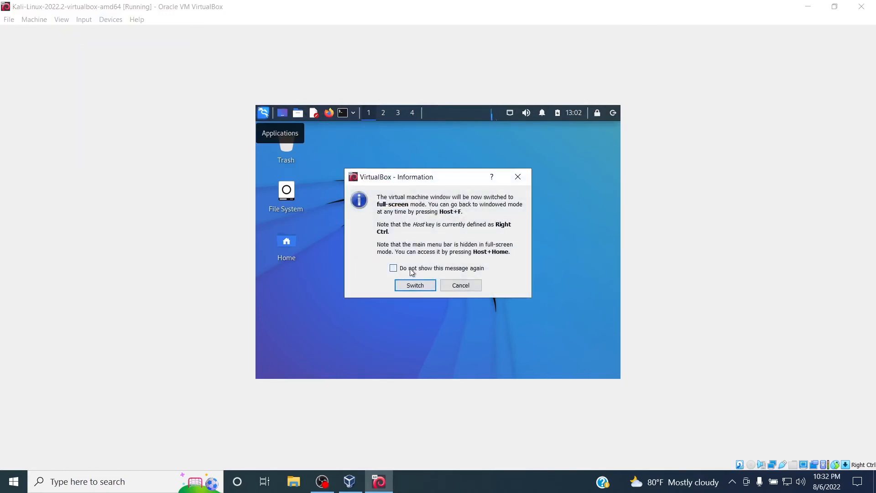
{"action": "left_click", "coordinate": [416, 284]}
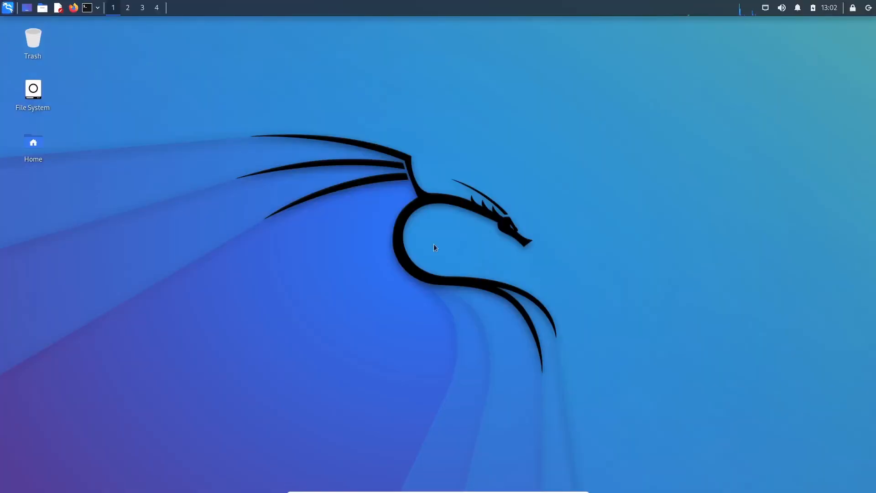
Step: Briefly open a terminal window and close it, and browse the Kali application categories, including Forensics, Kali & OffSec Links and All Applications
{"action": "left_click", "coordinate": [87, 8]}
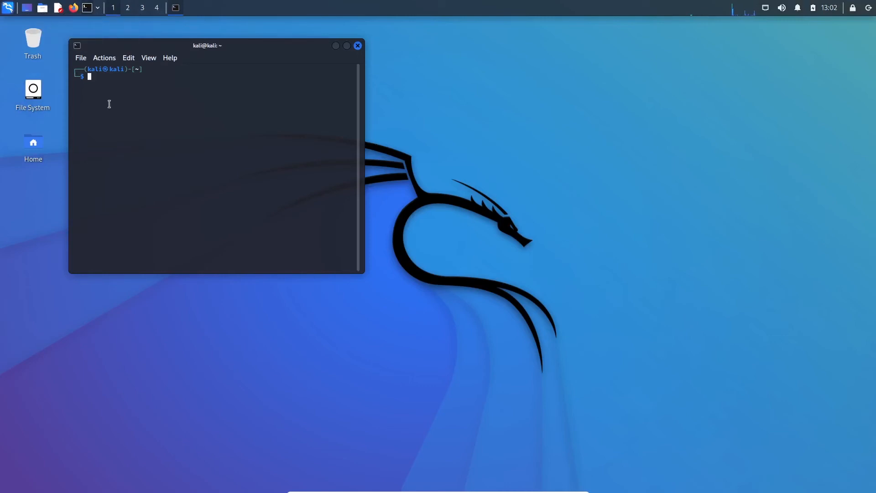
{"action": "left_click", "coordinate": [358, 45]}
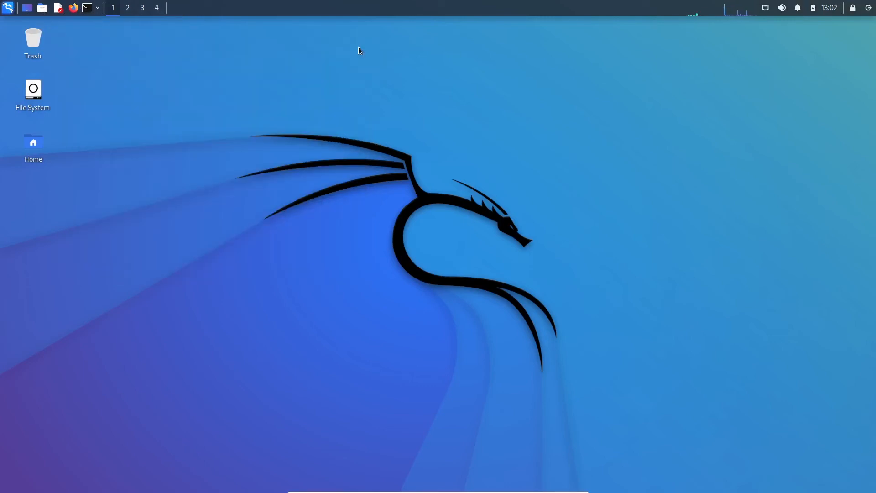
{"action": "left_click", "coordinate": [9, 12]}
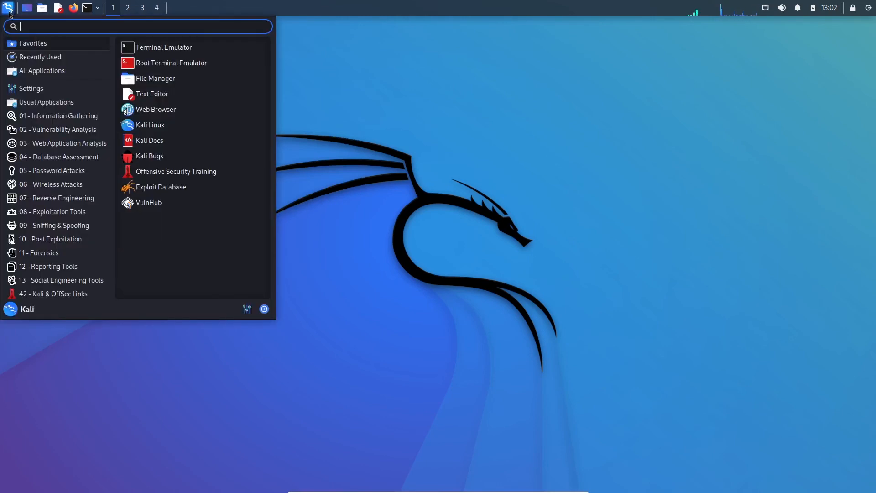
{"action": "mouse_move", "coordinate": [54, 133]}
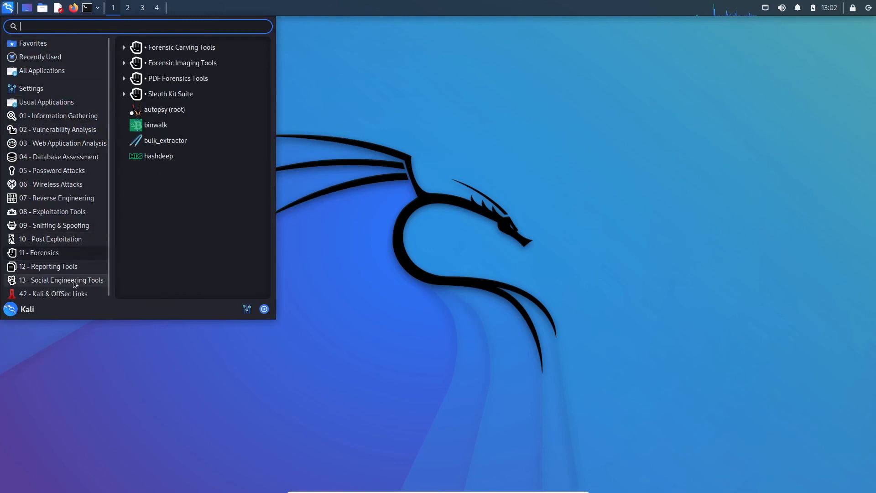
{"action": "mouse_move", "coordinate": [59, 294]}
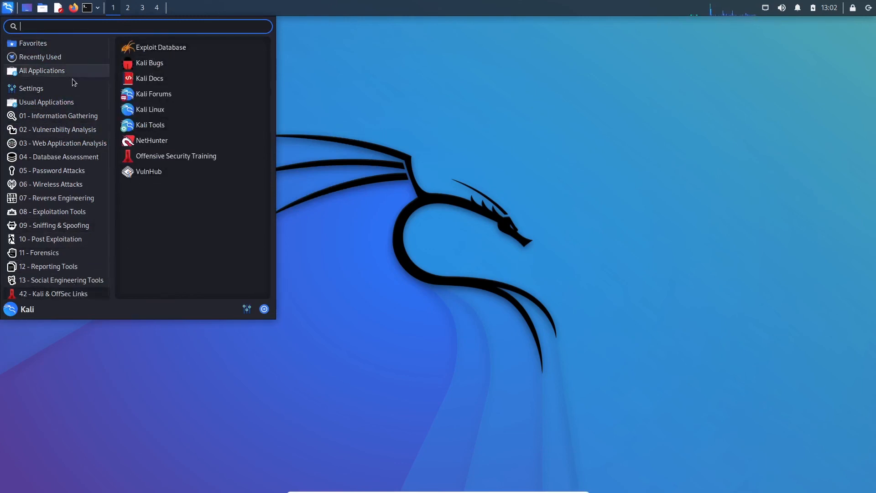
{"action": "mouse_move", "coordinate": [54, 73]}
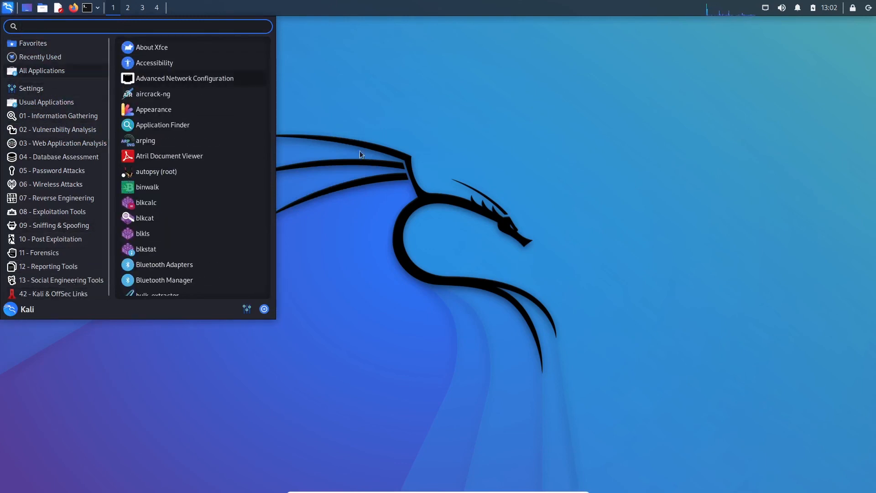
{"action": "left_click", "coordinate": [465, 210]}
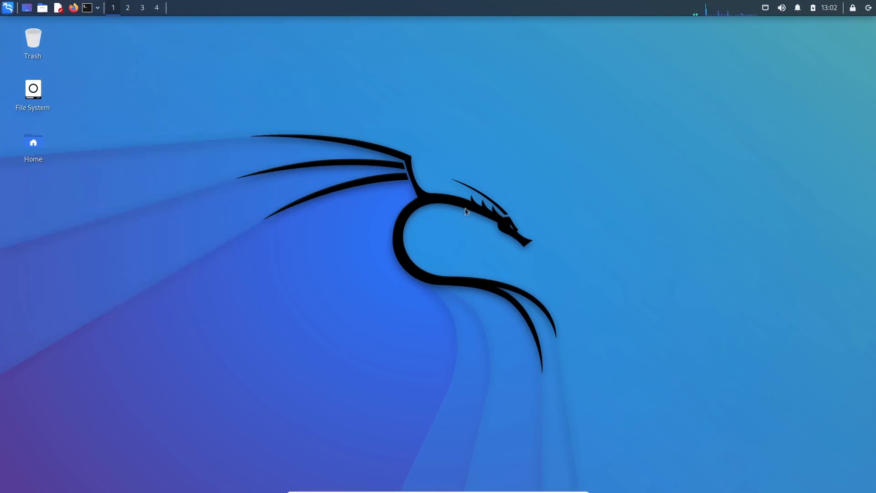
Step: Shut down the Kali virtual machine from its log-out options and close VirtualBox Manager
{"action": "left_click", "coordinate": [868, 9]}
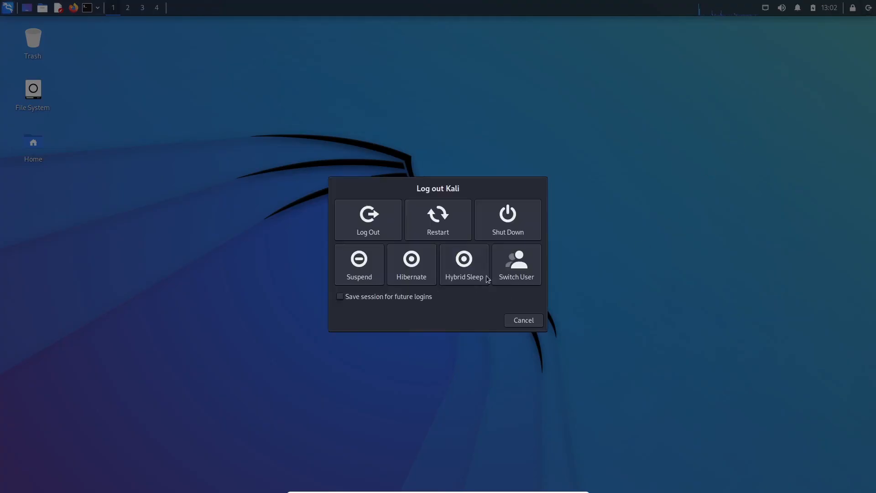
{"action": "left_click", "coordinate": [508, 214]}
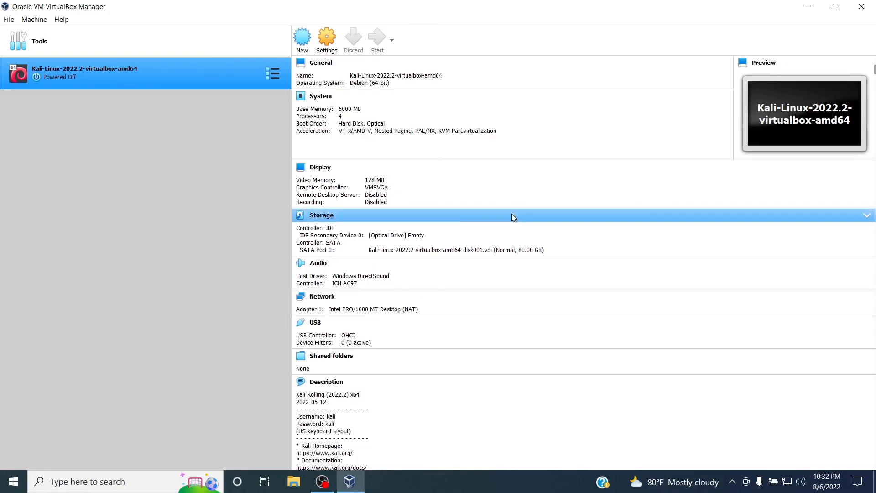
{"action": "type", "text": "-"}
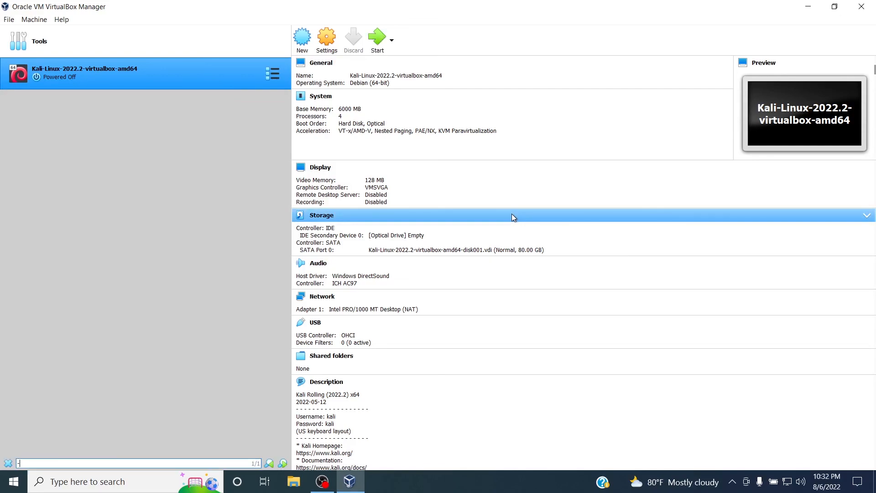
{"action": "left_click", "coordinate": [860, 6]}
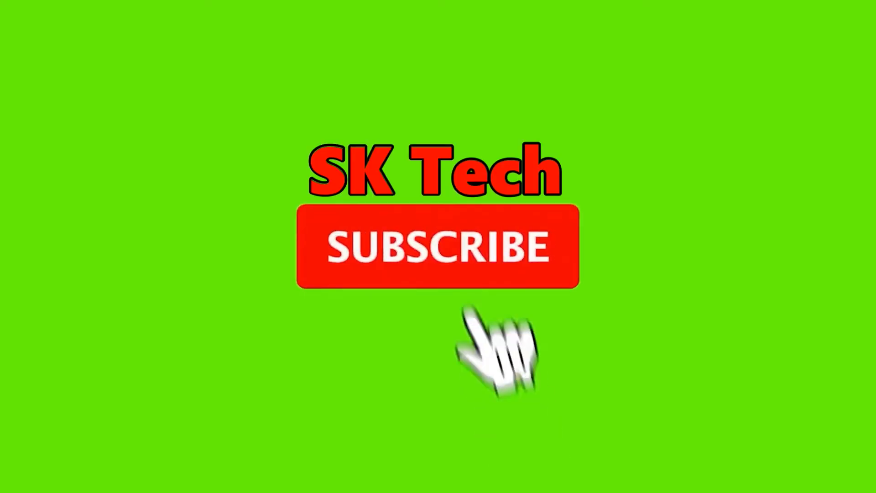